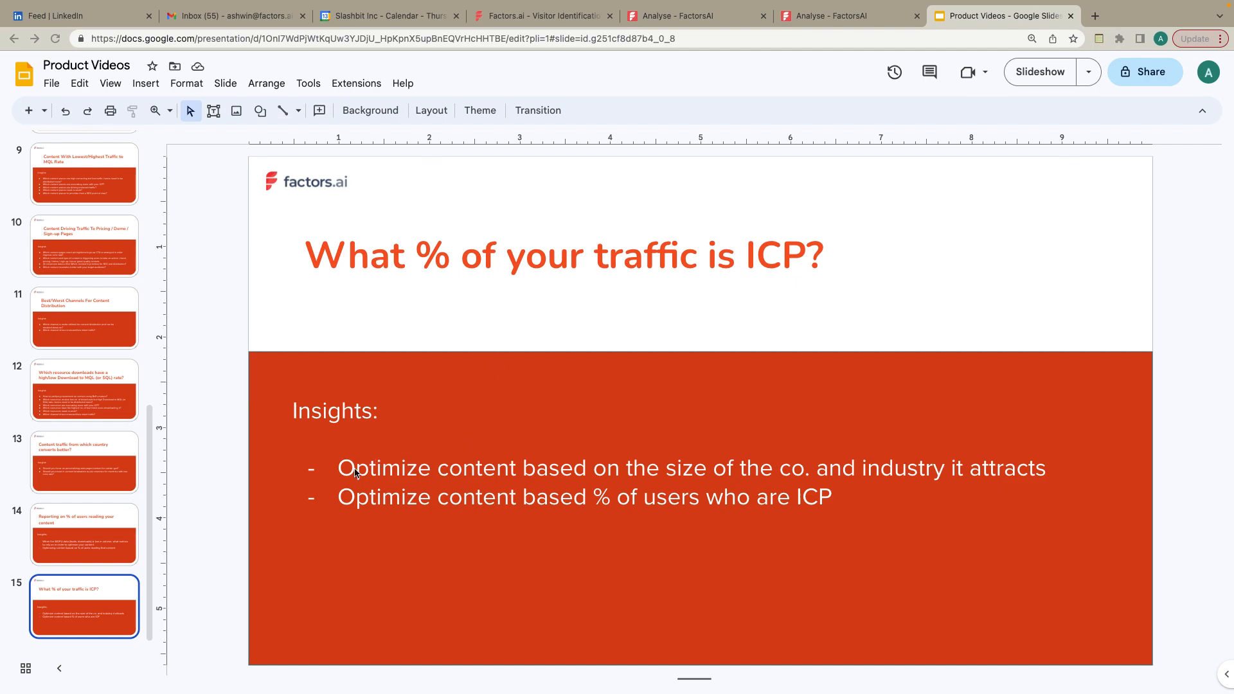
Step: Switch to the FactorsAI events report, remove the blog event's 6signal Industry breakdown and run the analysis
left_click(855, 22)
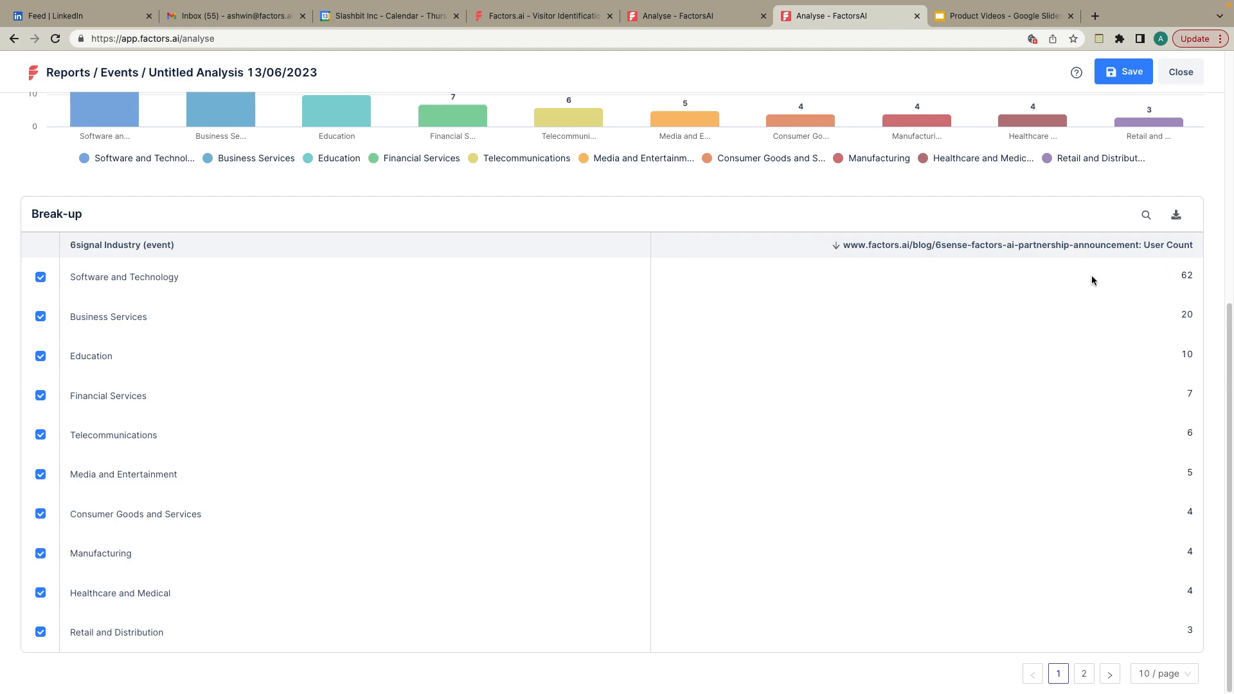
scroll(1099, 276, "up", 6)
left_click(364, 181)
left_click(229, 220)
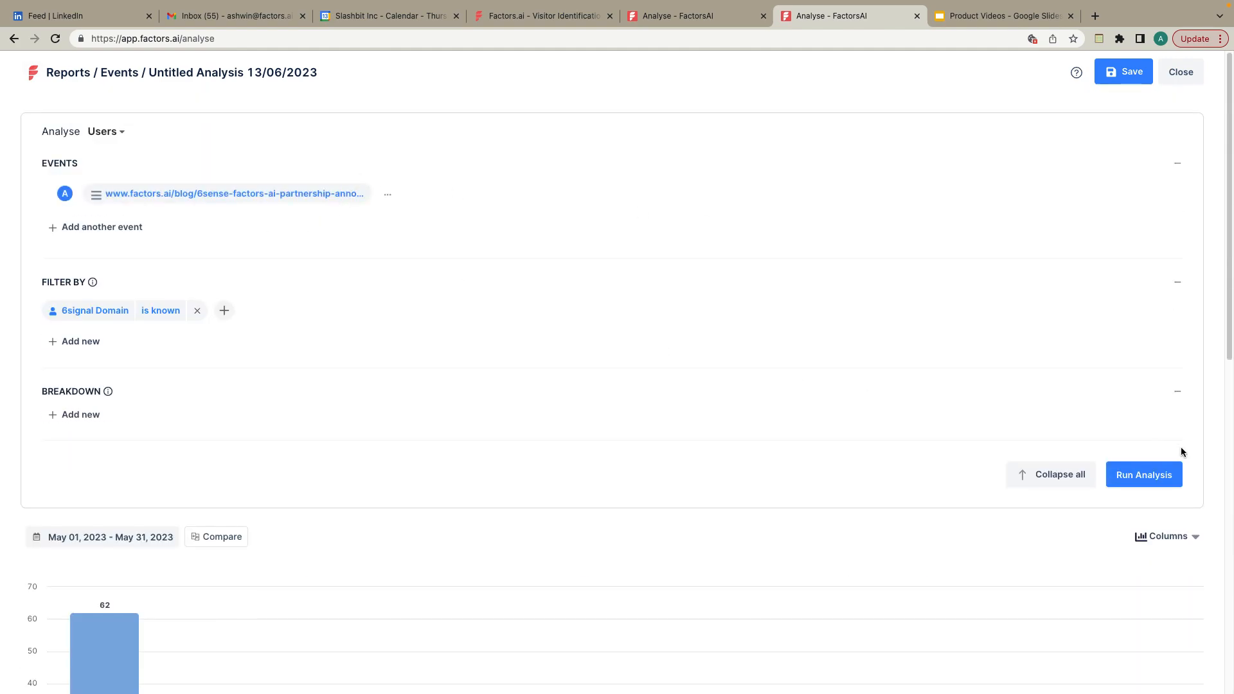
left_click(1138, 474)
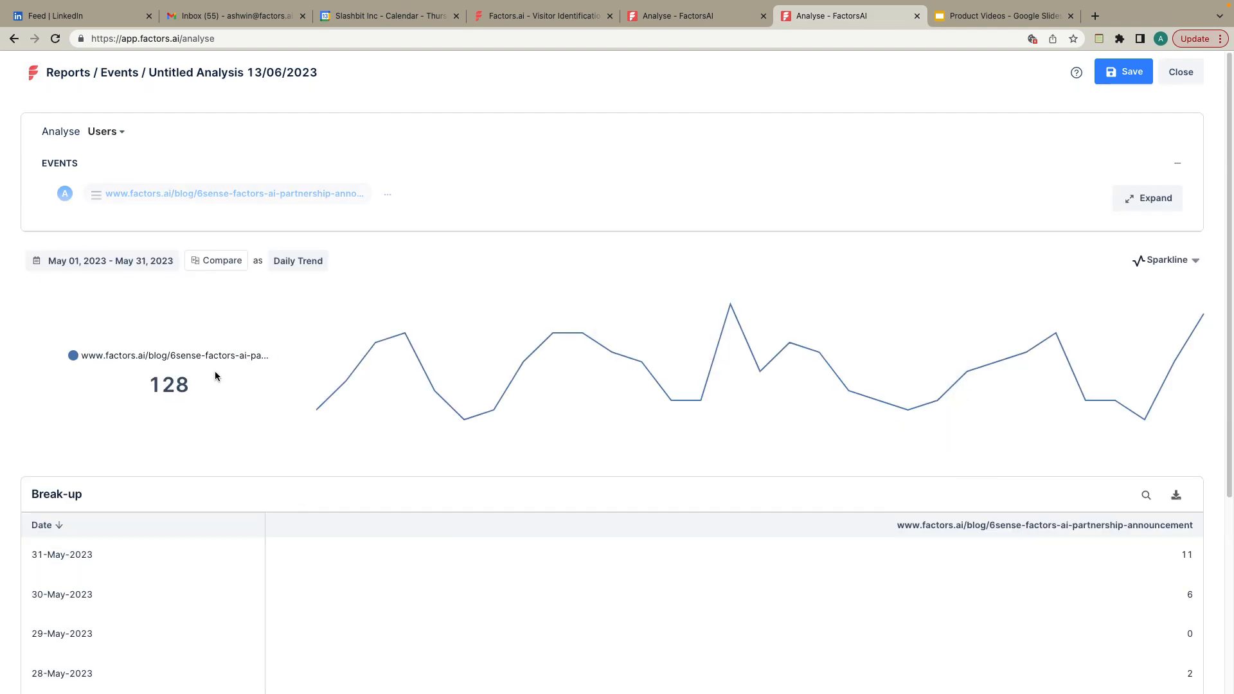
Step: Break down the 6sense partnership announcement blog event by 6signal Industry and run the analysis
left_click(373, 220)
left_click(388, 194)
left_click(395, 226)
type("6s indu")
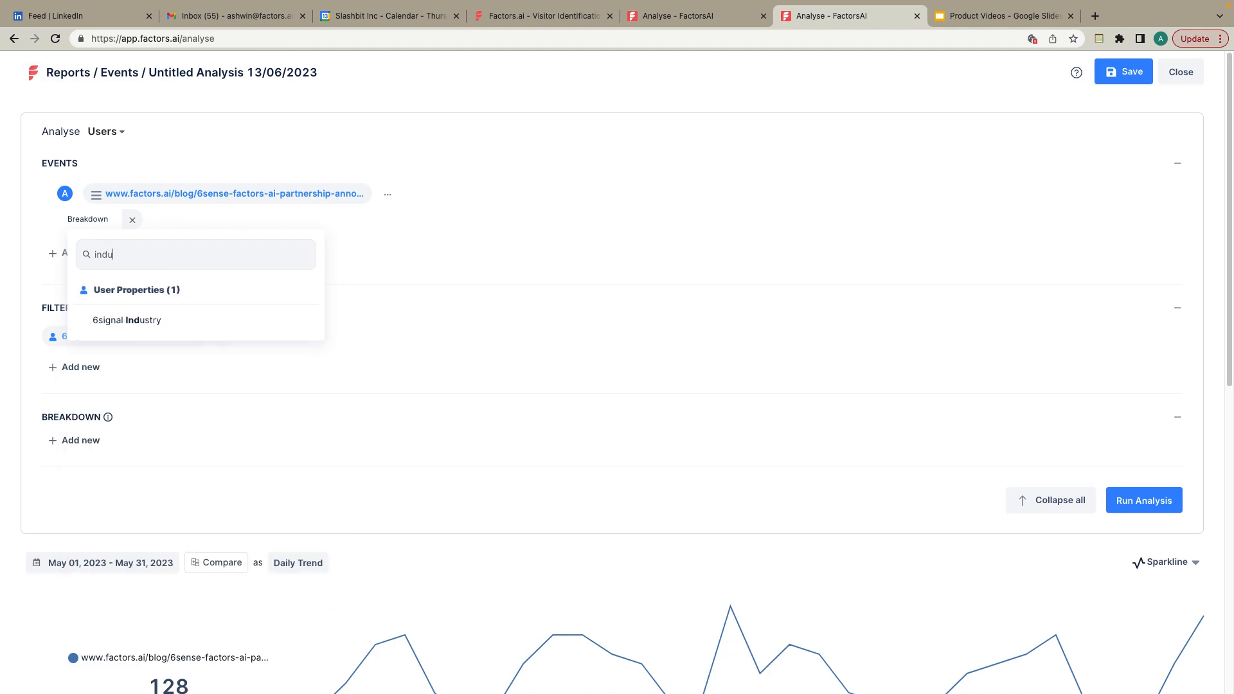
left_click(148, 319)
left_click(1153, 510)
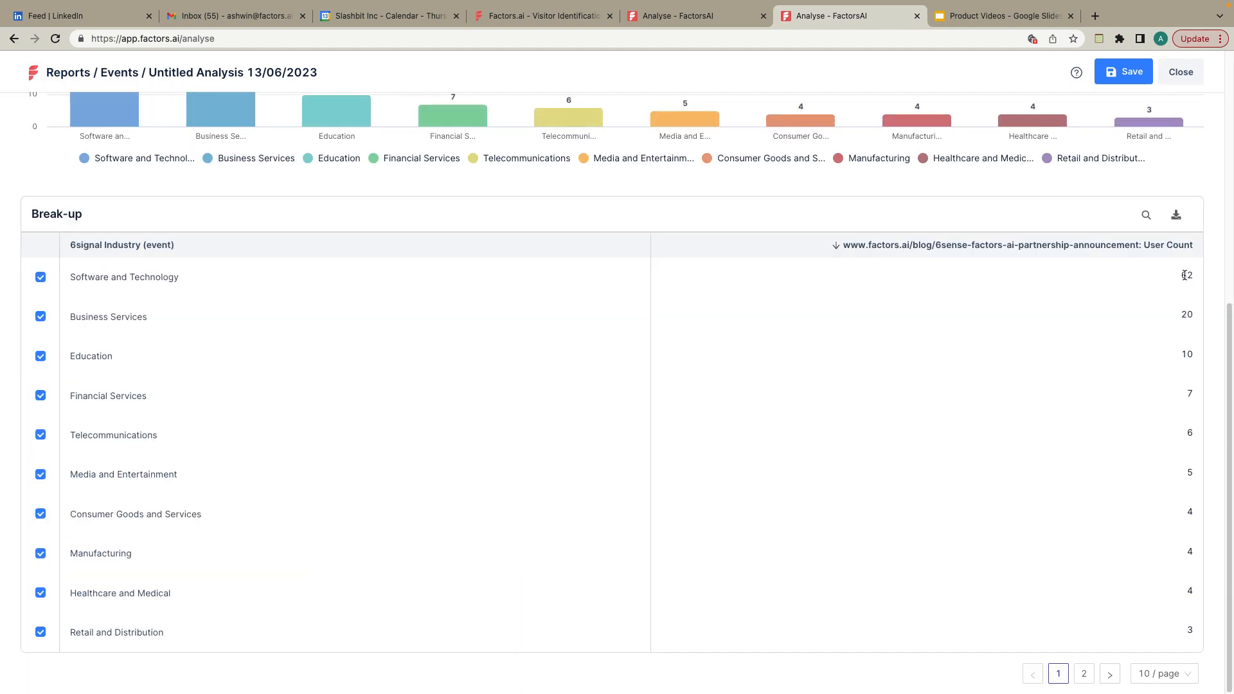
Step: Examine the user counts per industry in the break-up table, focusing on Software and Technology and Business Services, and review the query setup
double_click(1185, 275)
left_click_drag(72, 277, 234, 285)
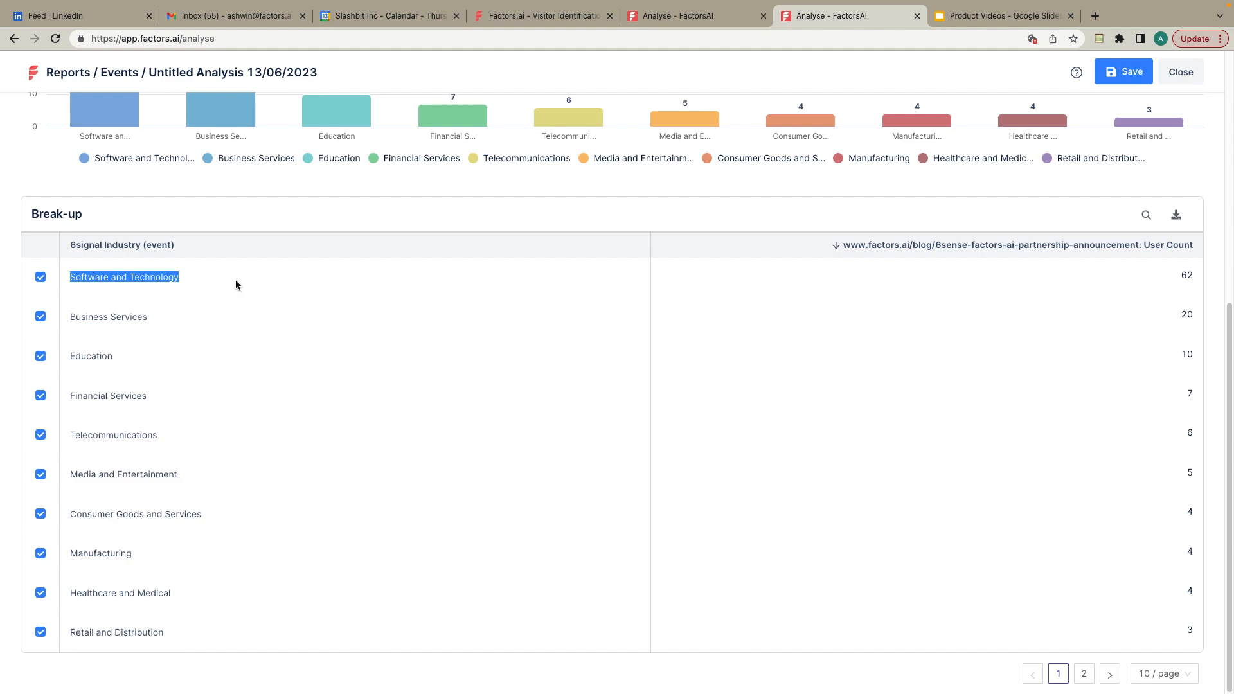
left_click(153, 315)
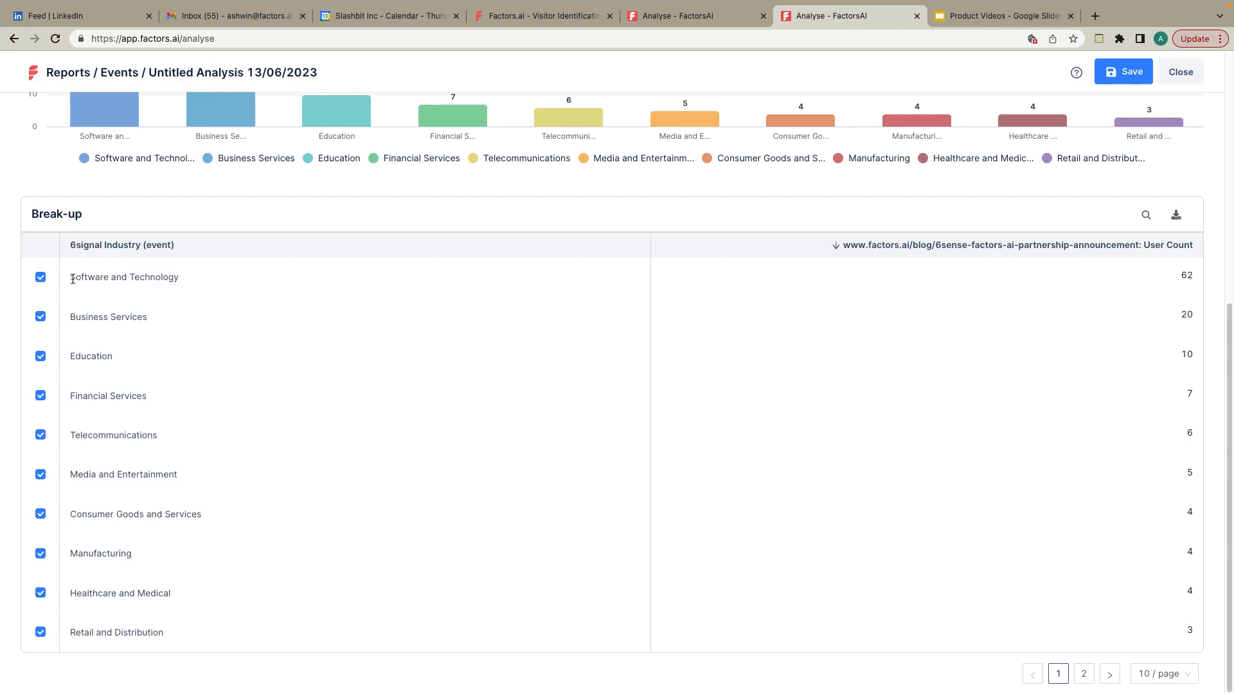
left_click_drag(72, 277, 165, 315)
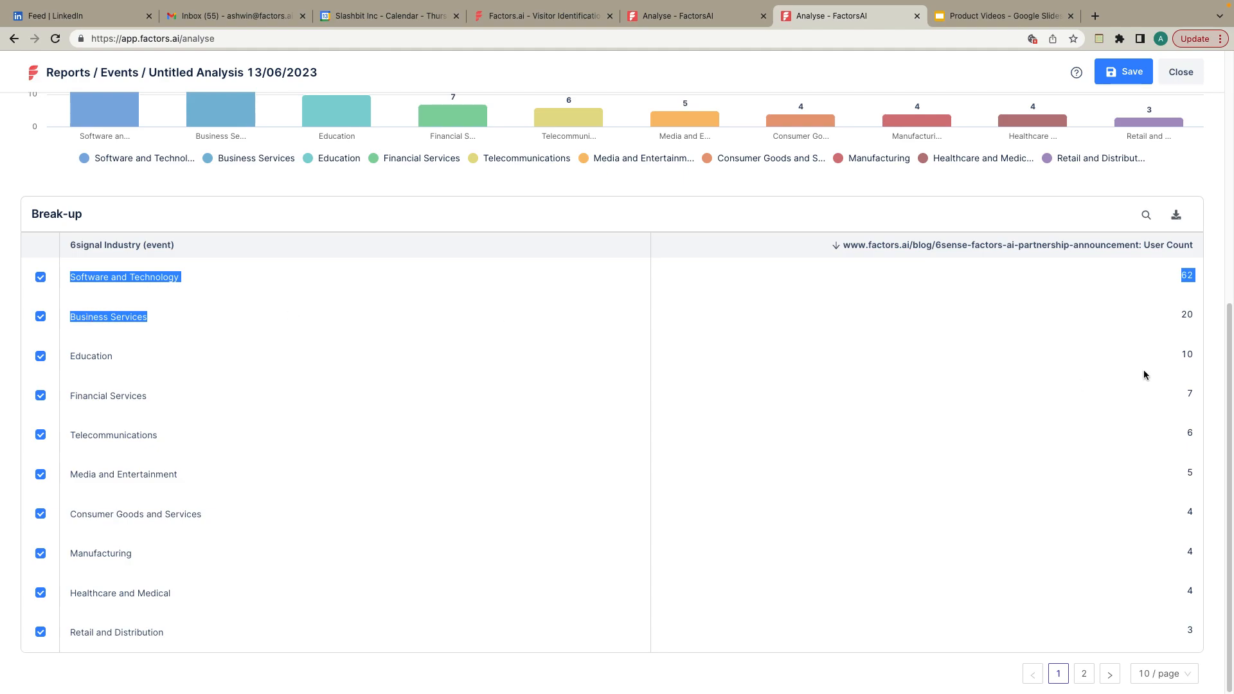
double_click(1186, 315)
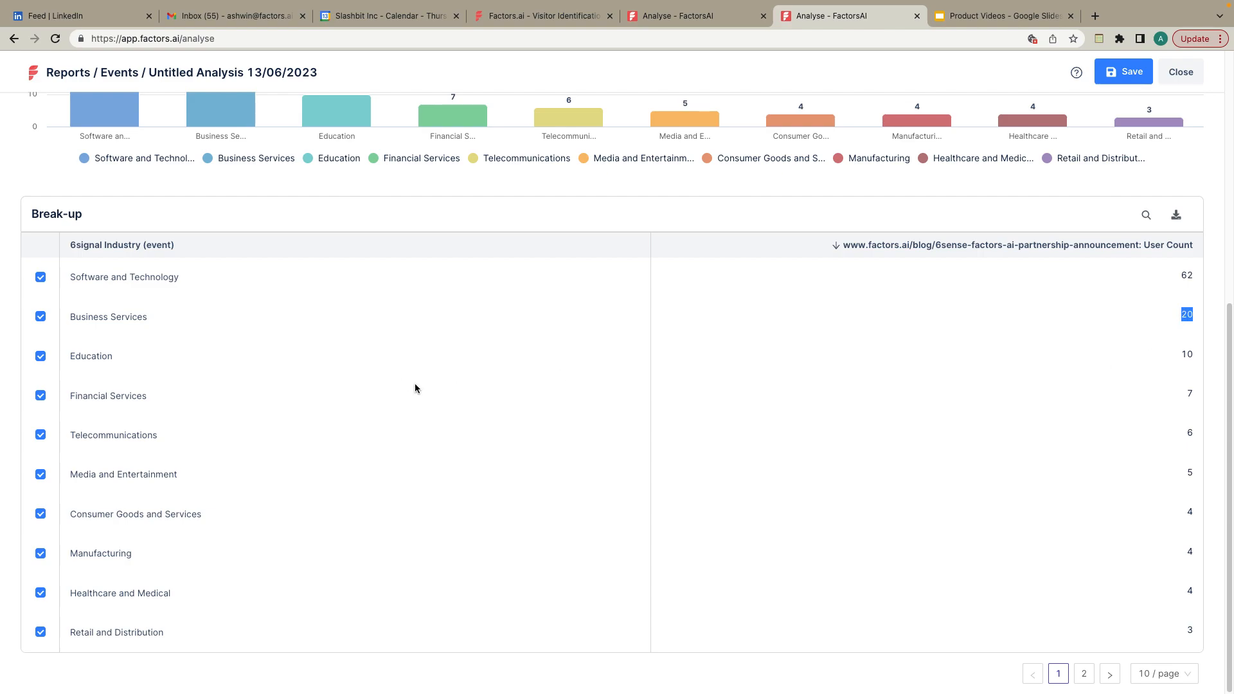
scroll(606, 364, "up", 5)
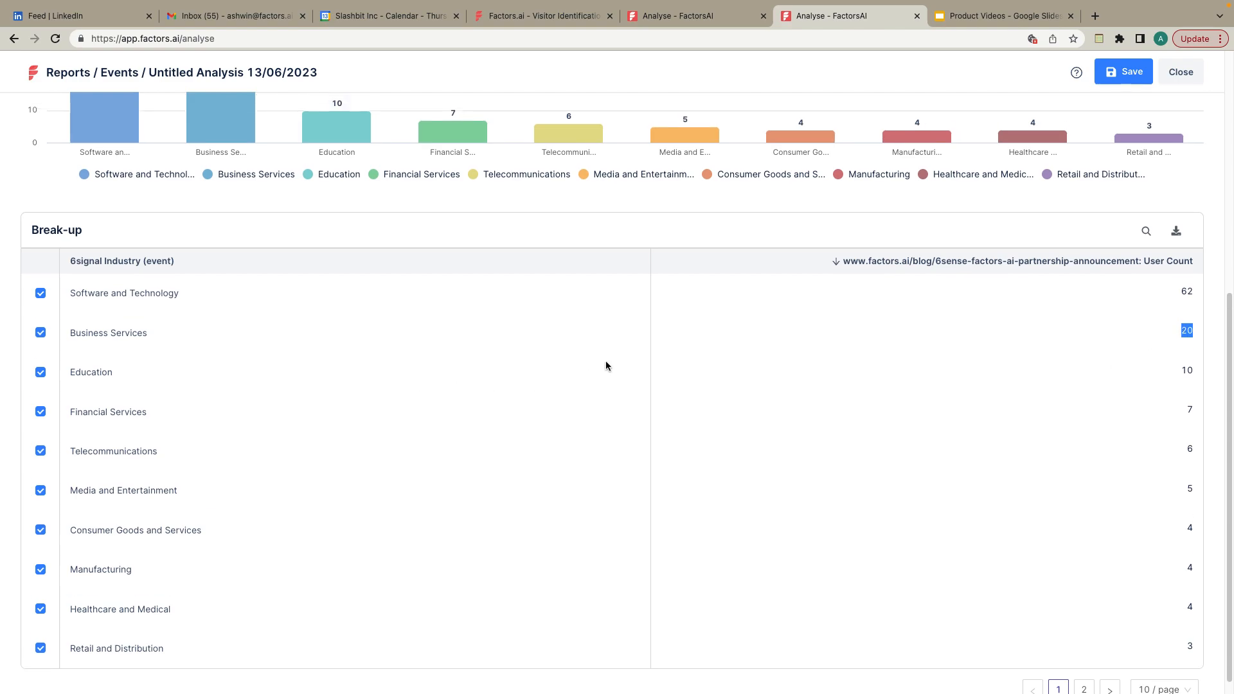
scroll(604, 367, "down", 5)
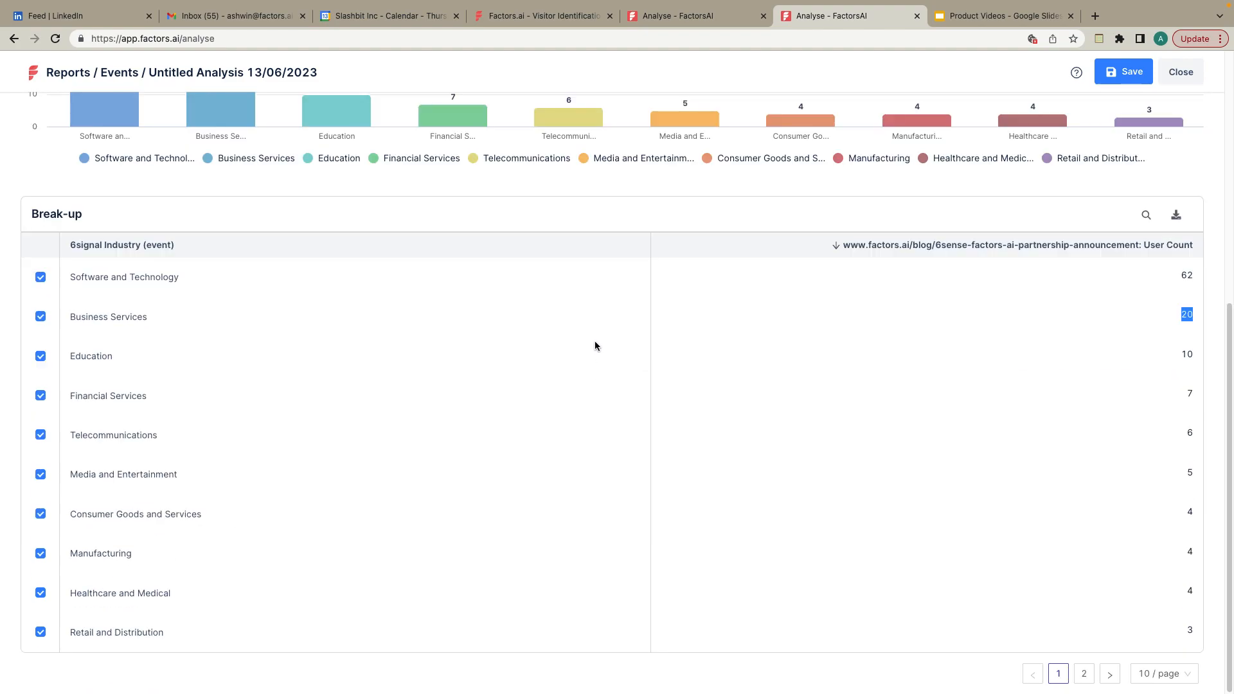
scroll(594, 341, "up", 12)
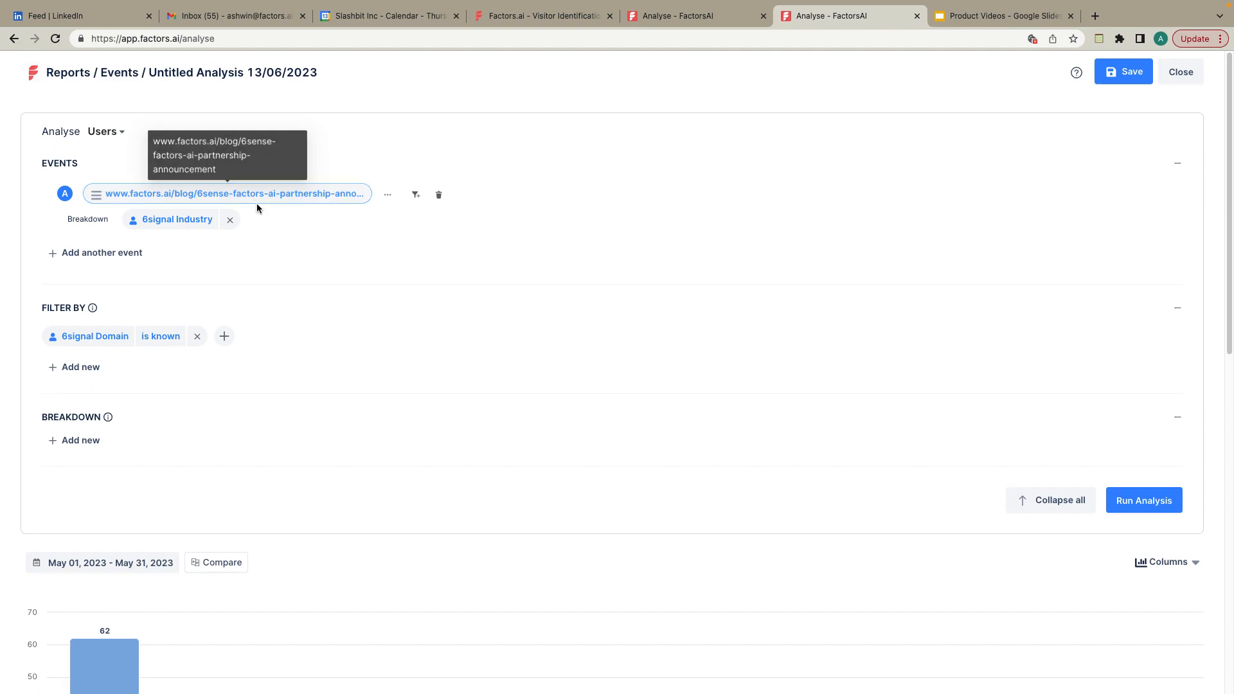
scroll(685, 280, "down", 6)
Step: Open the other FactorsAI analysis and compare user totals for the industry-filtered blog event and the event without that filter
left_click(676, 19)
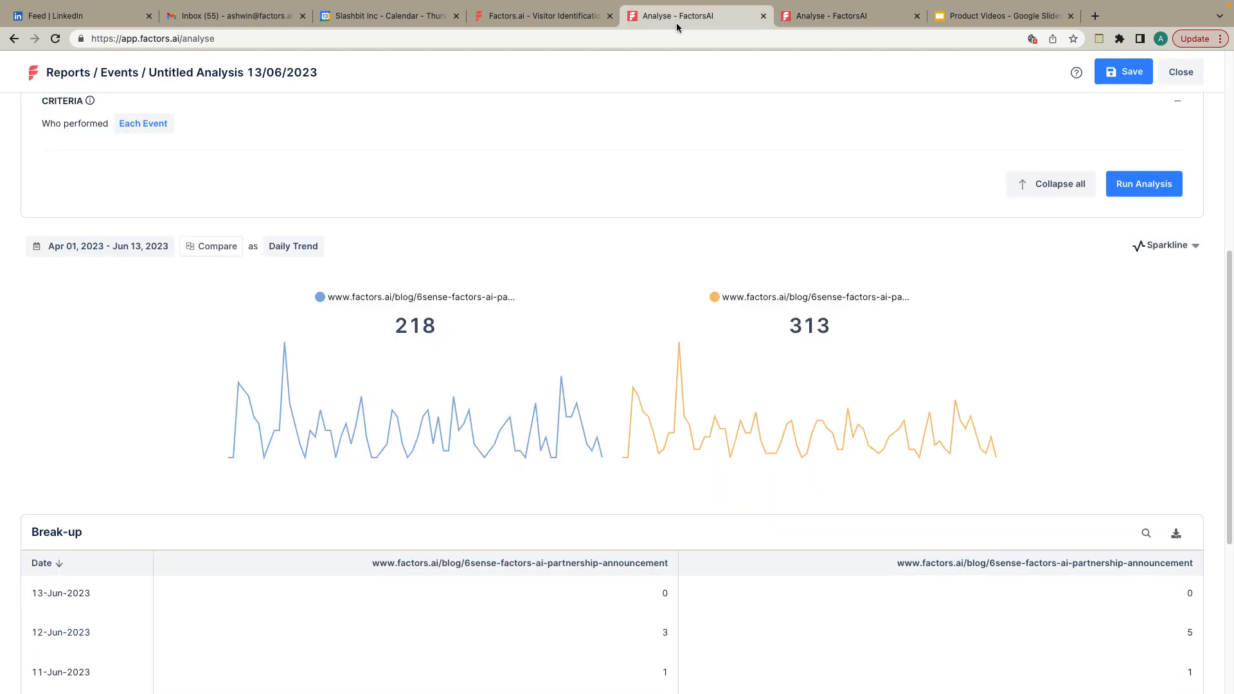
scroll(414, 181, "up", 6)
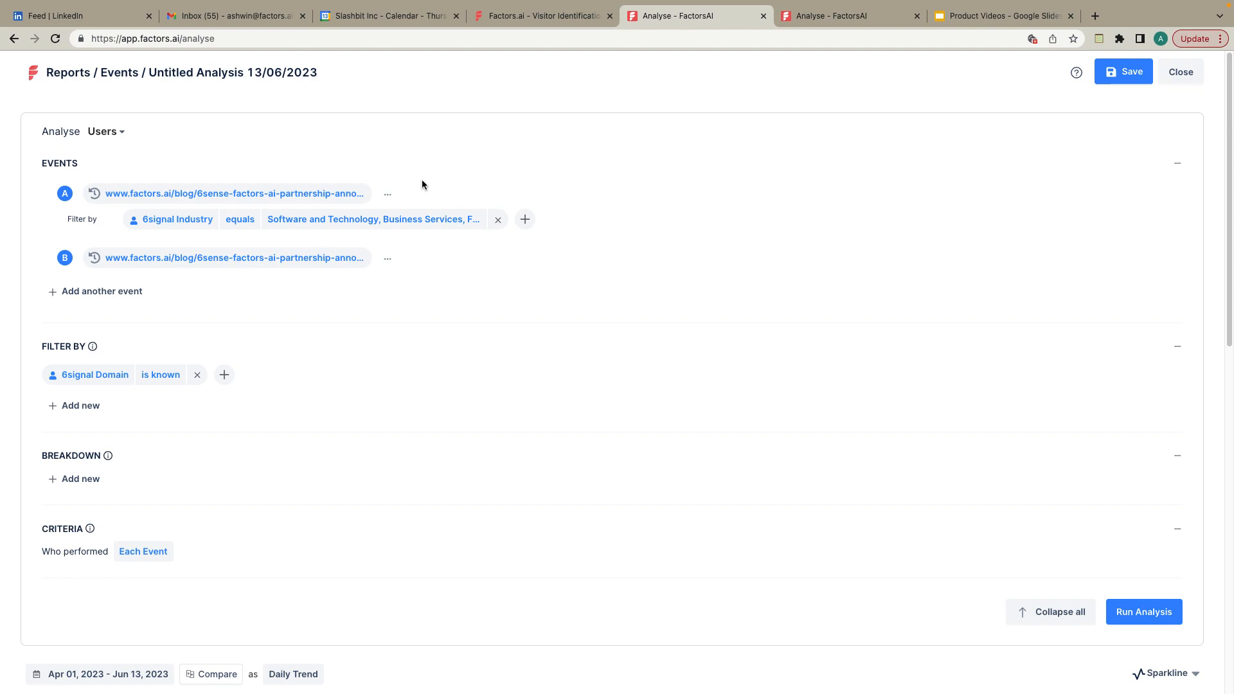
scroll(421, 179, "down", 7)
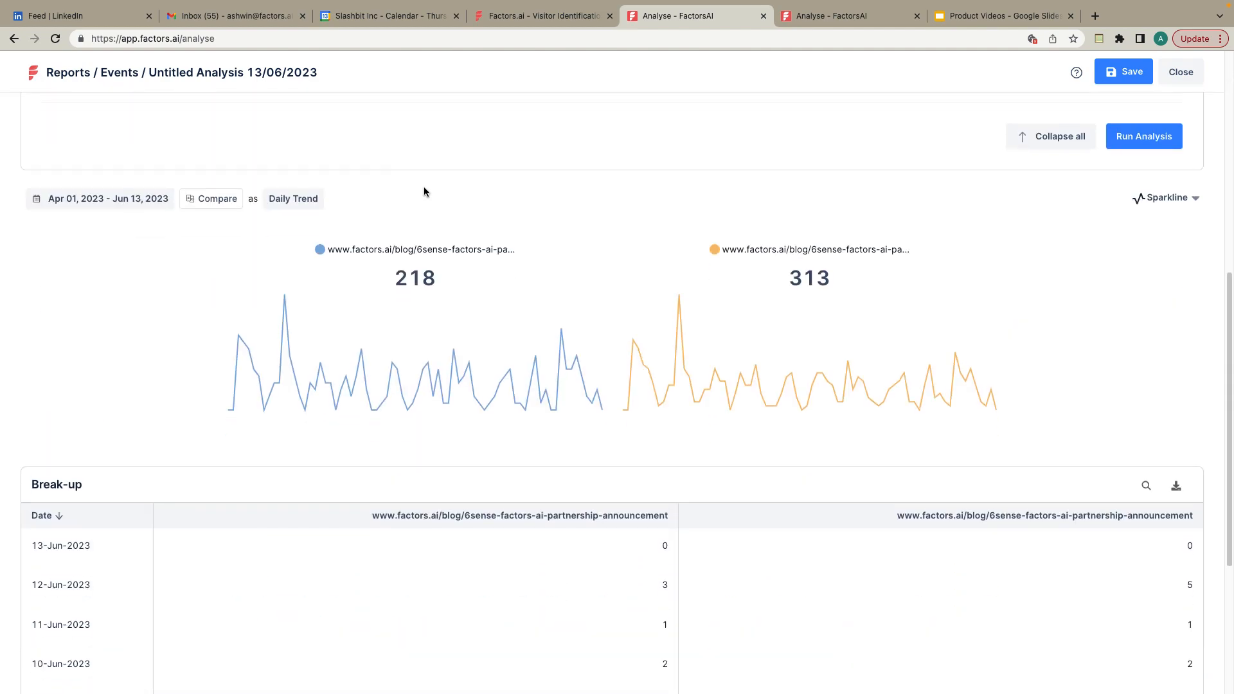
scroll(423, 187, "down", 2)
scroll(450, 184, "up", 7)
scroll(450, 187, "up", 3)
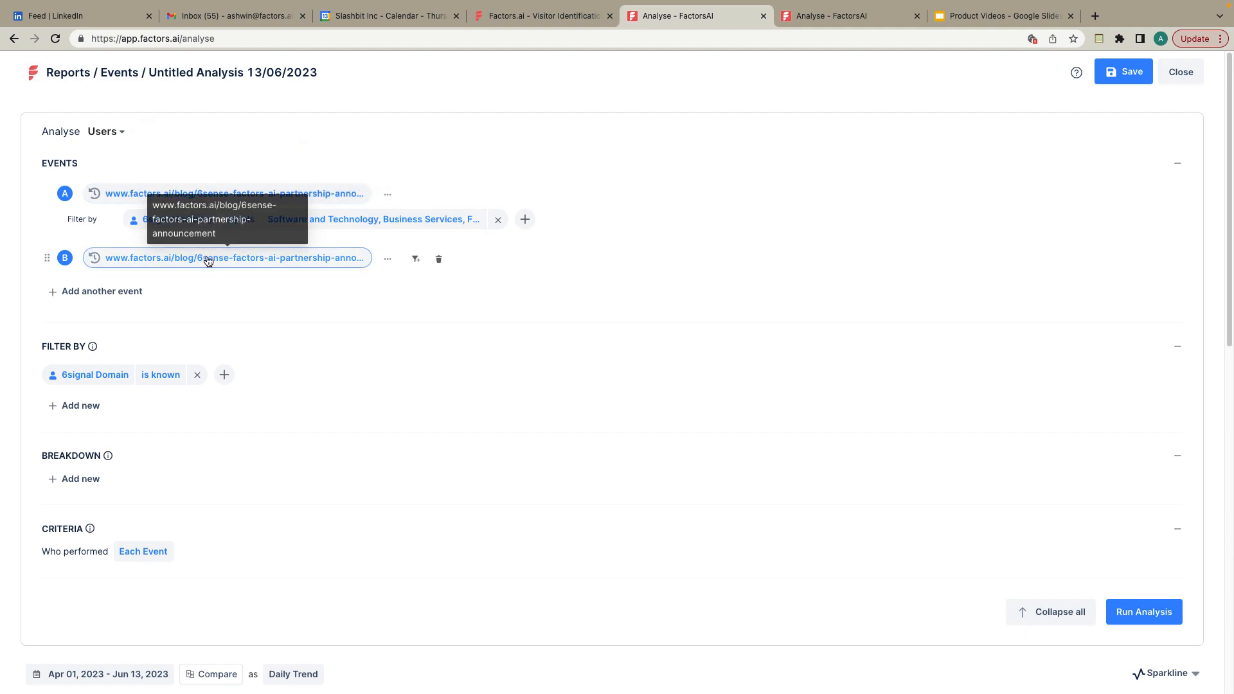
scroll(257, 257, "down", 10)
scroll(443, 250, "up", 3)
double_click(443, 248)
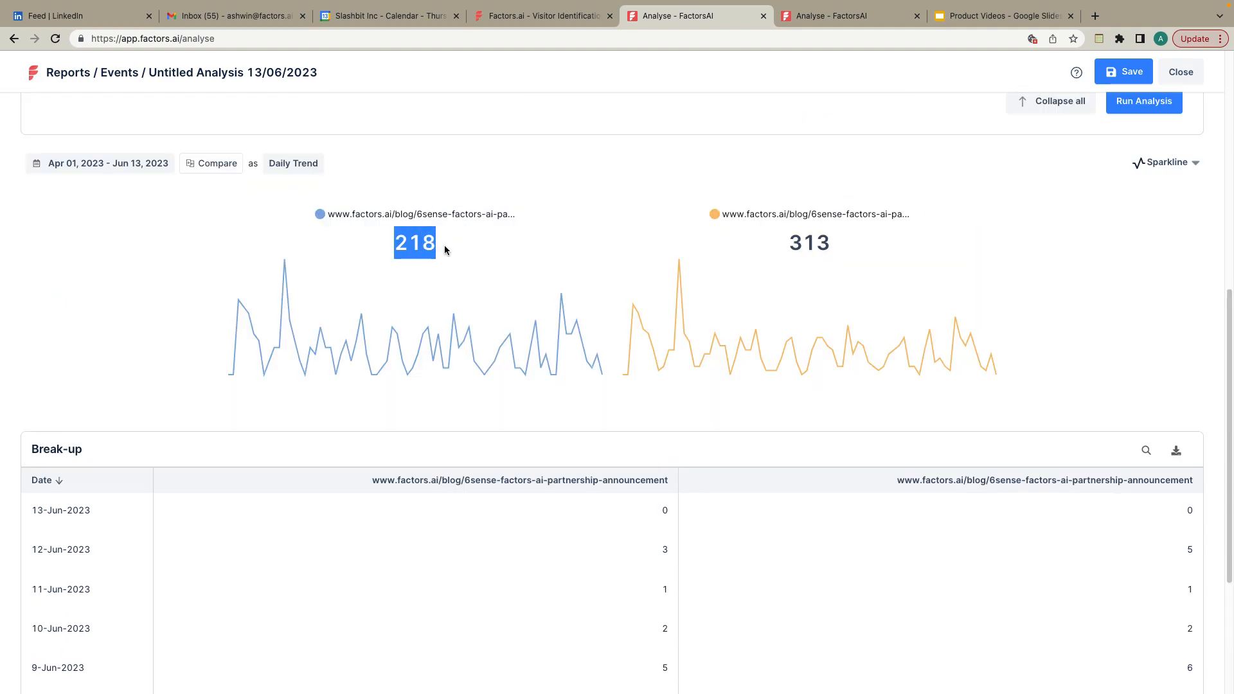
left_click_drag(790, 248, 803, 249)
left_click(867, 257)
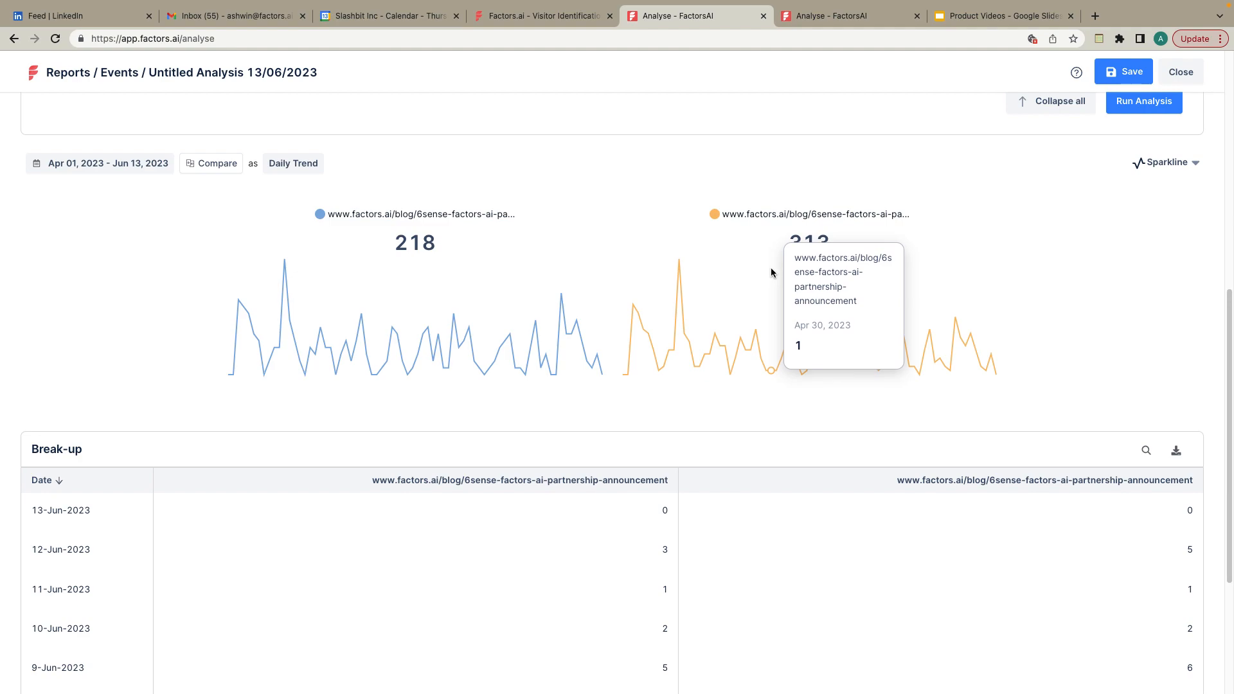
scroll(554, 273, "up", 1)
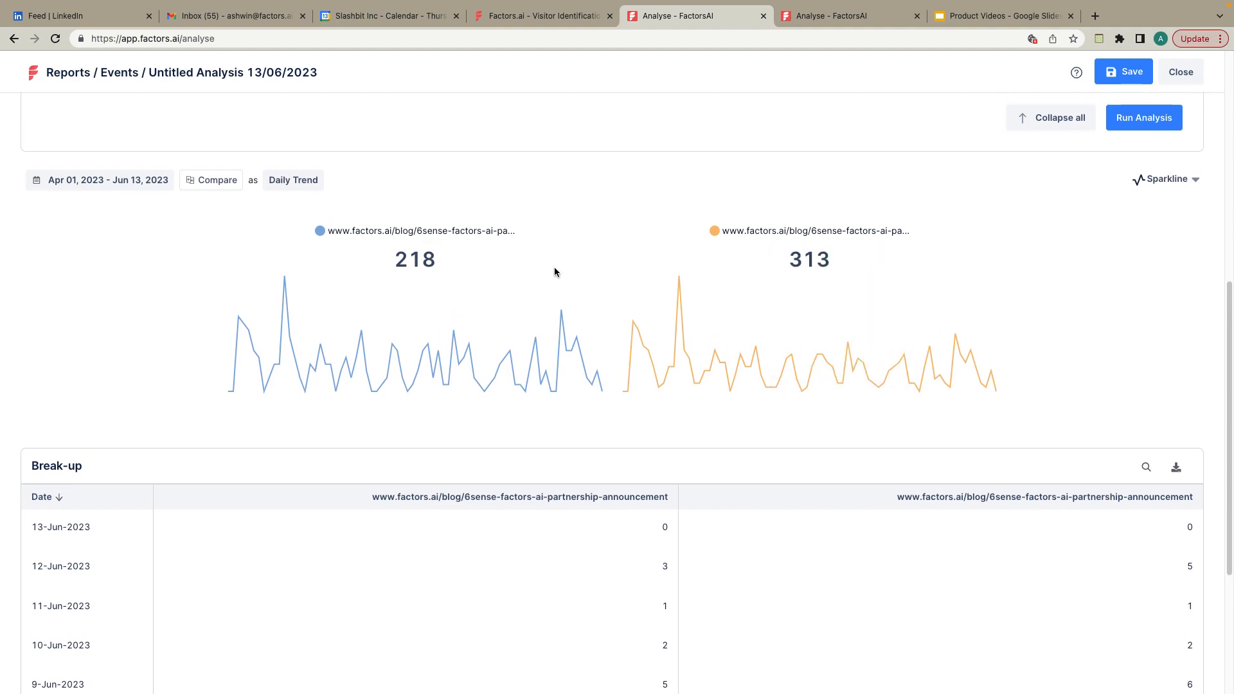
Step: Add a second filter to event A based on the 6signal Employee Range property
scroll(554, 269, "up", 8)
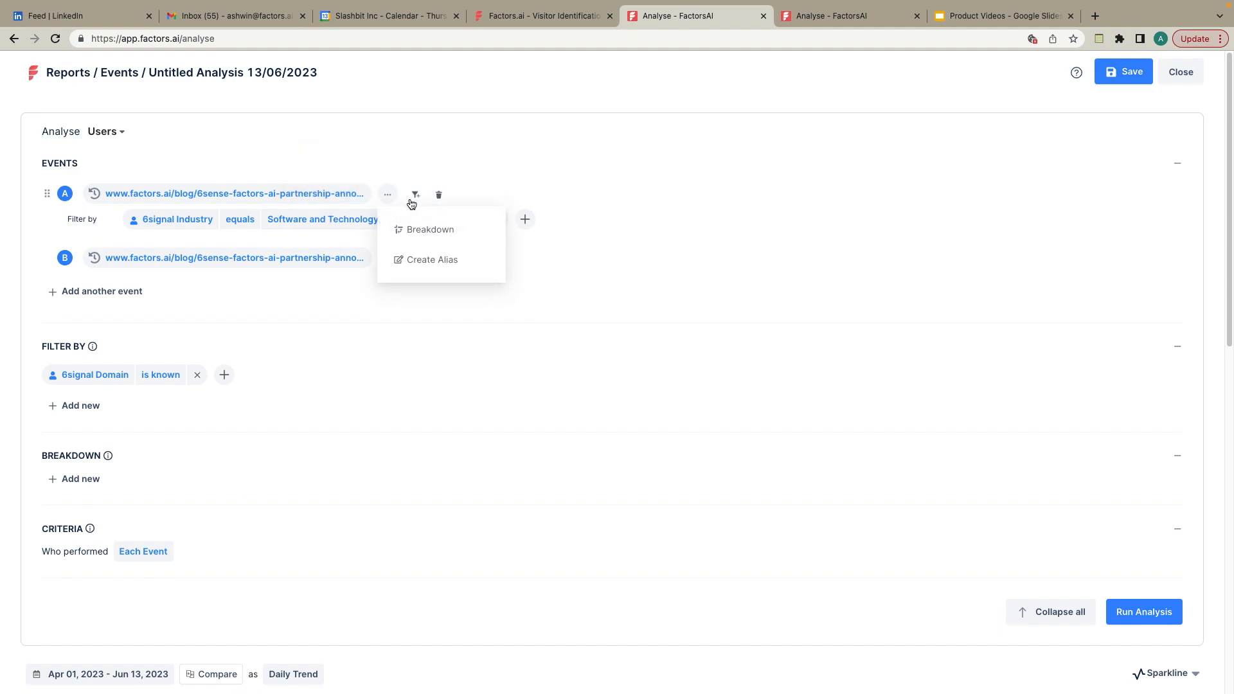
left_click(416, 194)
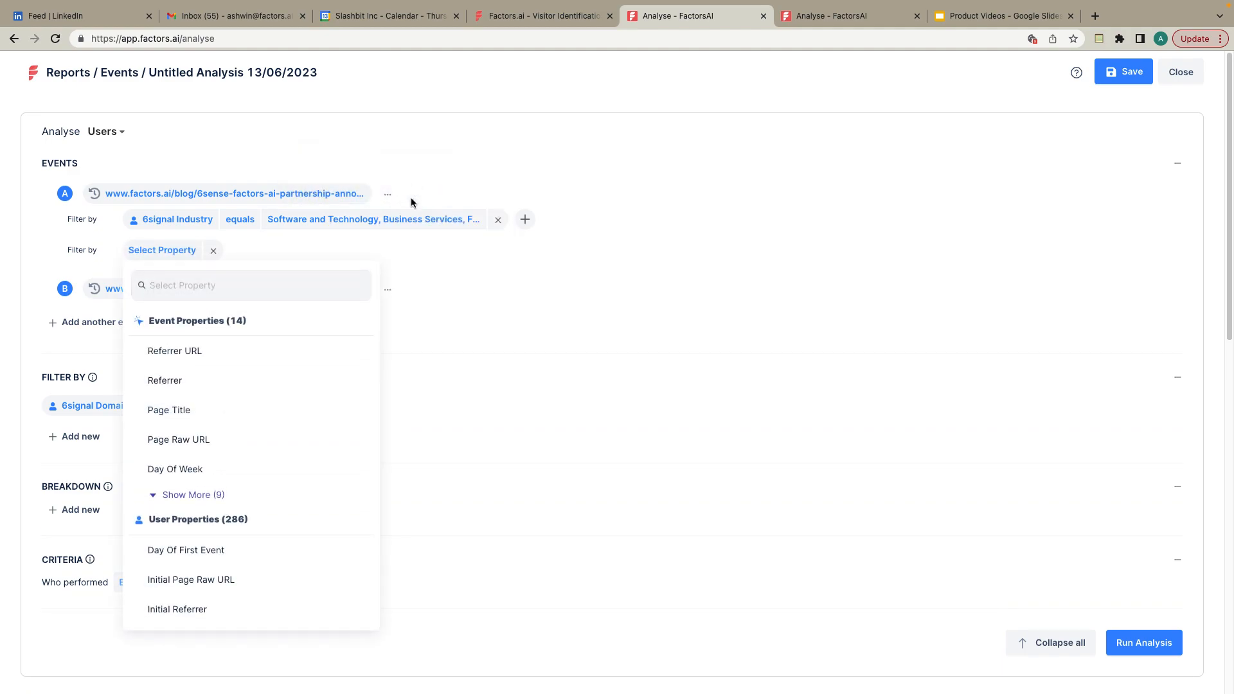
type("size")
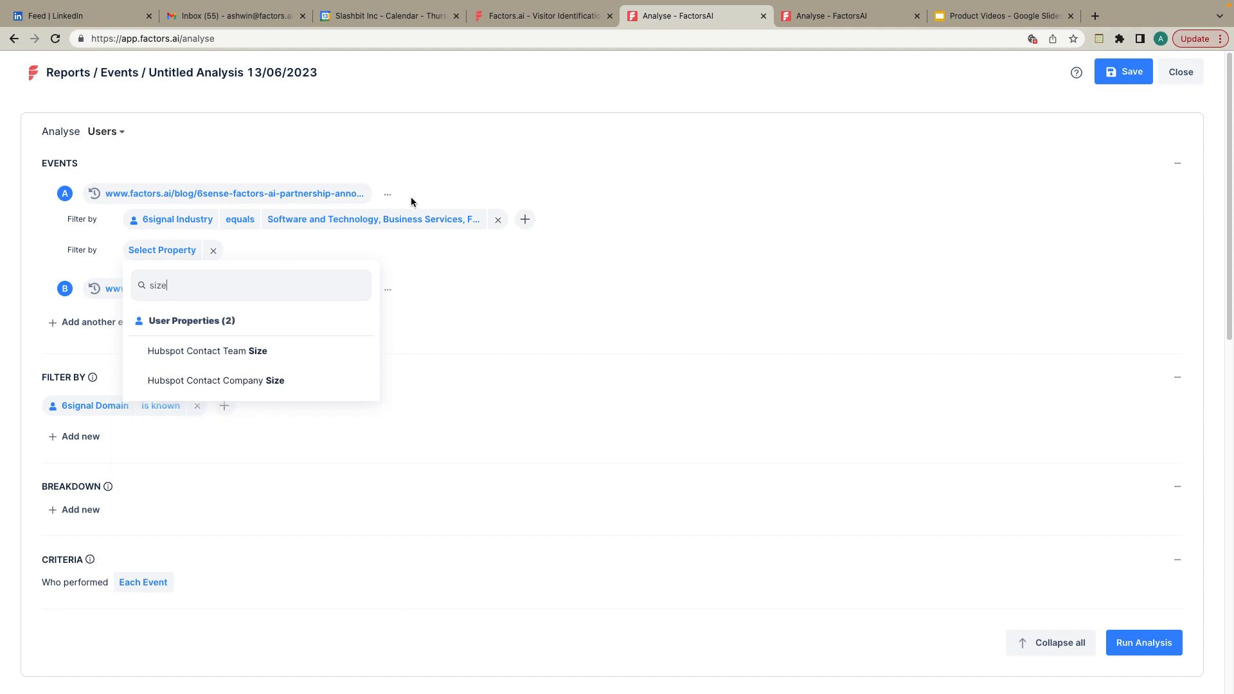
key("super+a")
type("em")
left_click(278, 341)
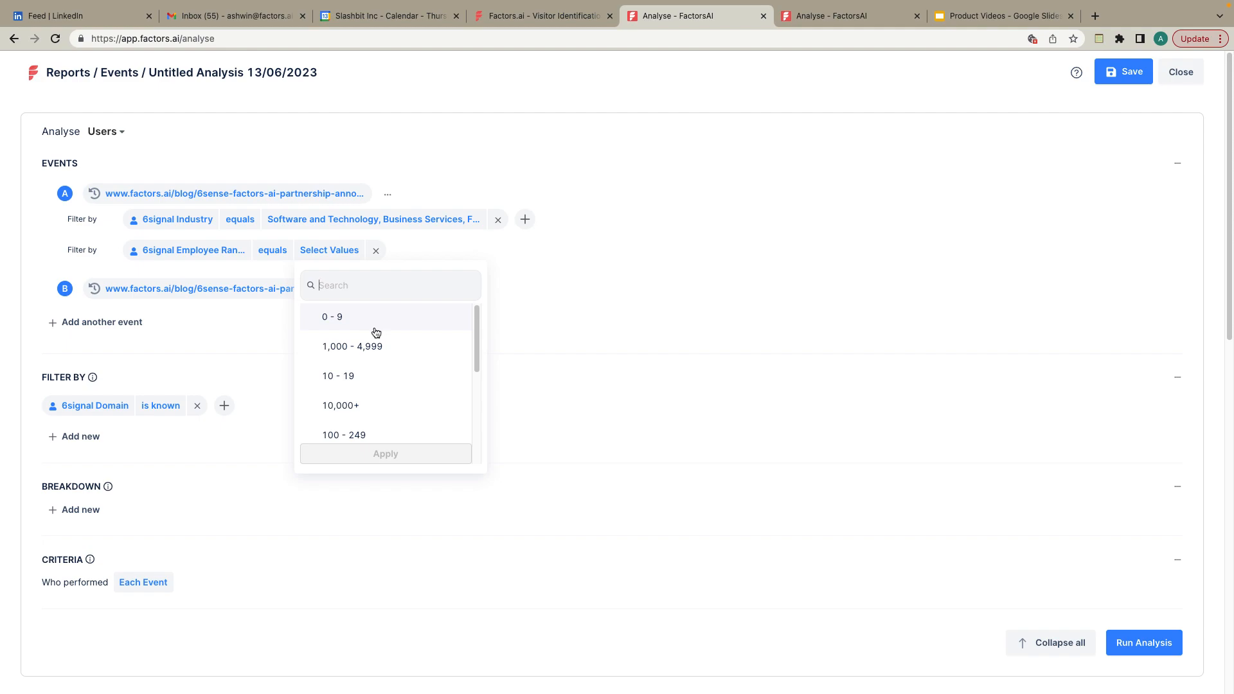
Step: Set the employee range filter to several ranges, including 10 - 19, 20 - 49, 100 - 249, 250 - 499 and 500 - 999, and apply it
left_click(377, 372)
scroll(379, 366, "down", 1)
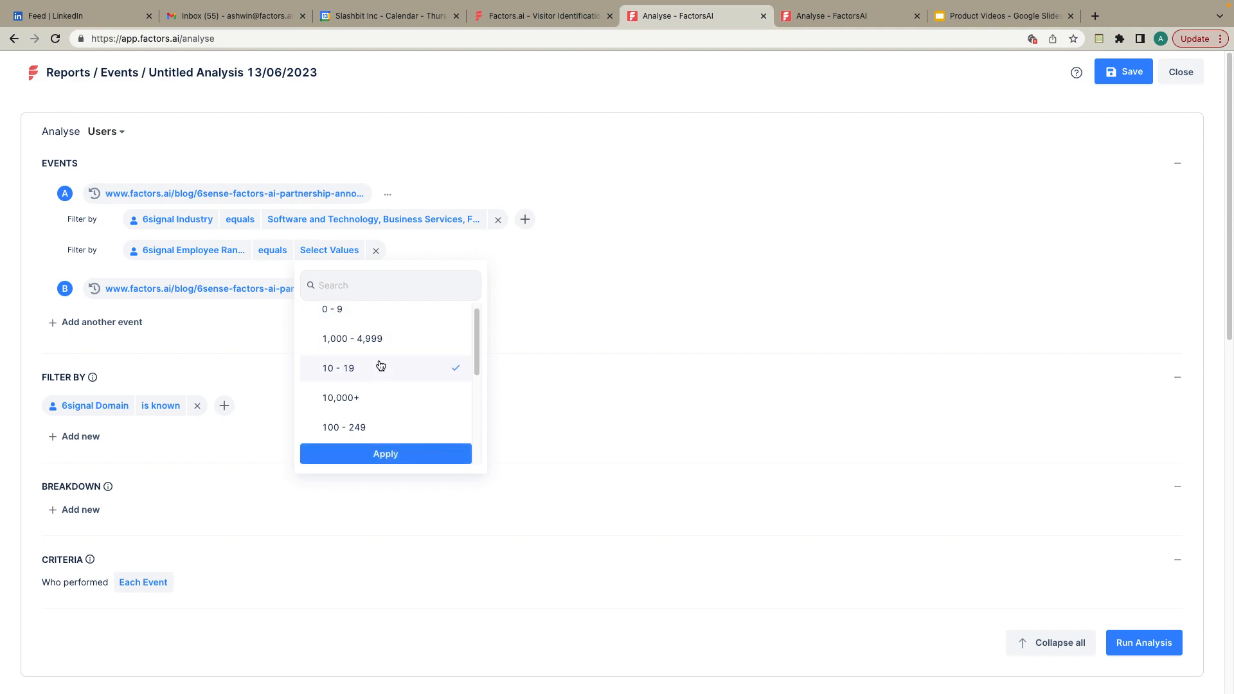
scroll(380, 365, "down", 1)
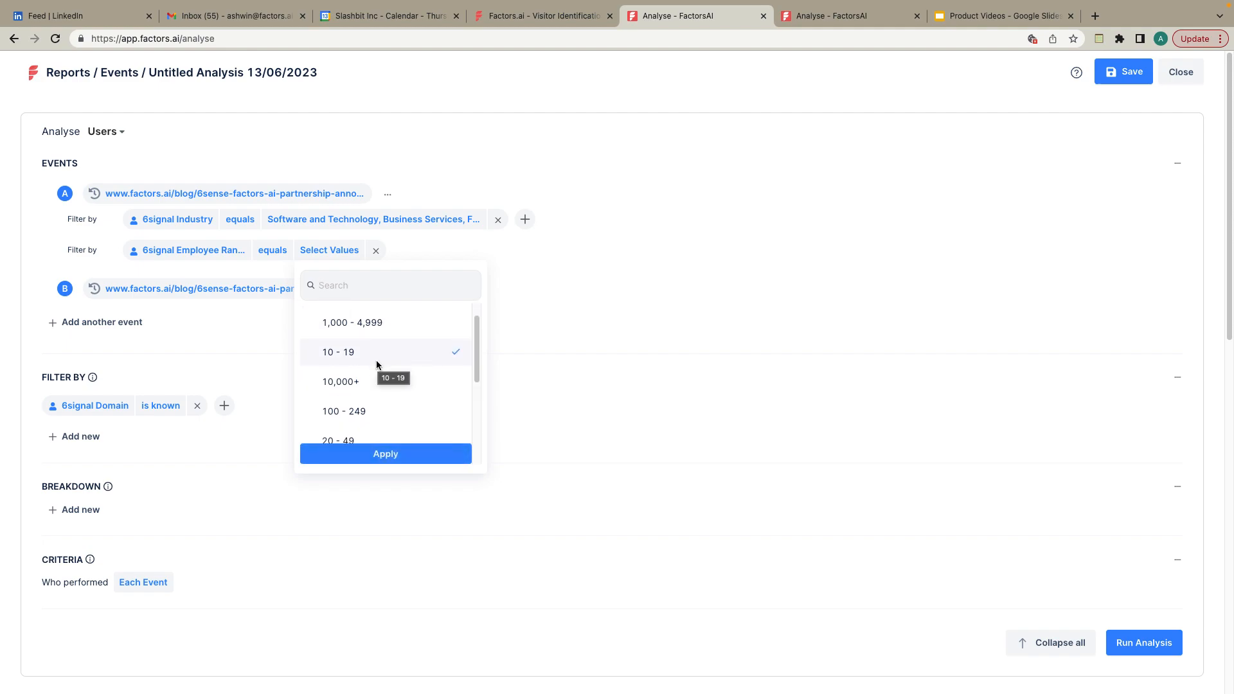
scroll(375, 385, "down", 1)
left_click(372, 402)
scroll(372, 402, "down", 1)
left_click(372, 404)
scroll(372, 405, "down", 1)
left_click(375, 404)
scroll(376, 401, "down", 4)
left_click(376, 399)
left_click(375, 363)
left_click(371, 450)
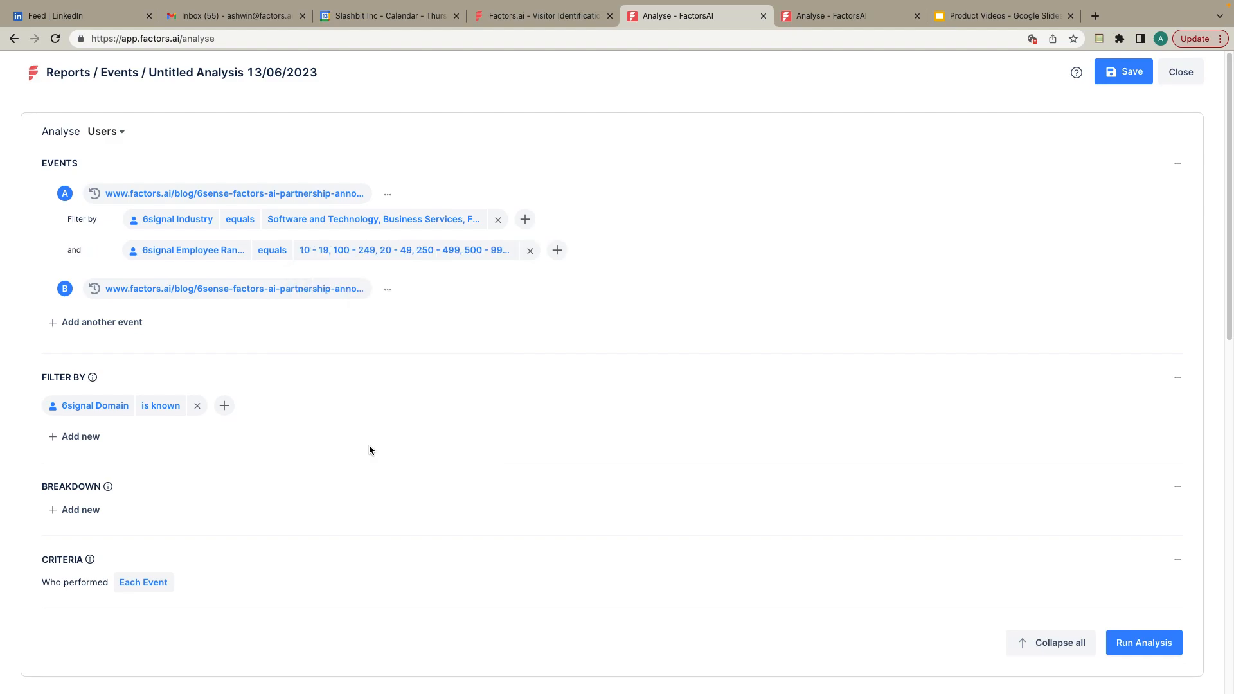
Step: Run the analysis with both event A filters and examine the filtered event's user total
left_click(1166, 642)
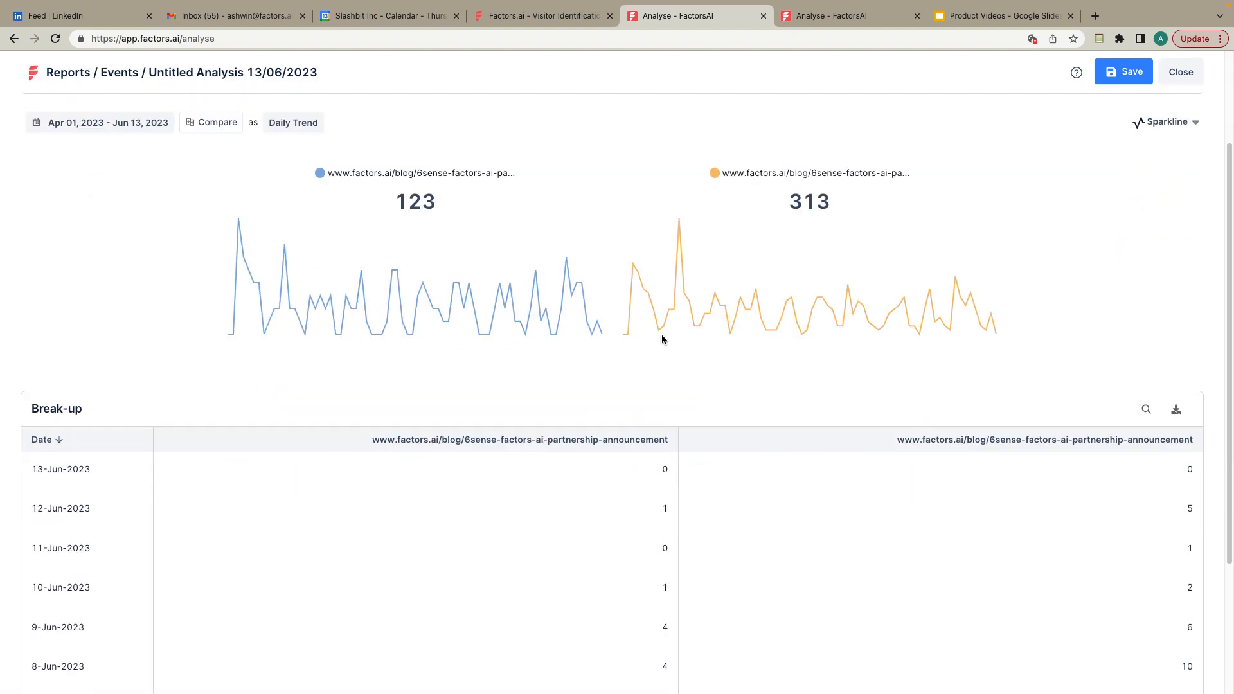
left_click_drag(409, 288, 435, 280)
left_click(409, 284)
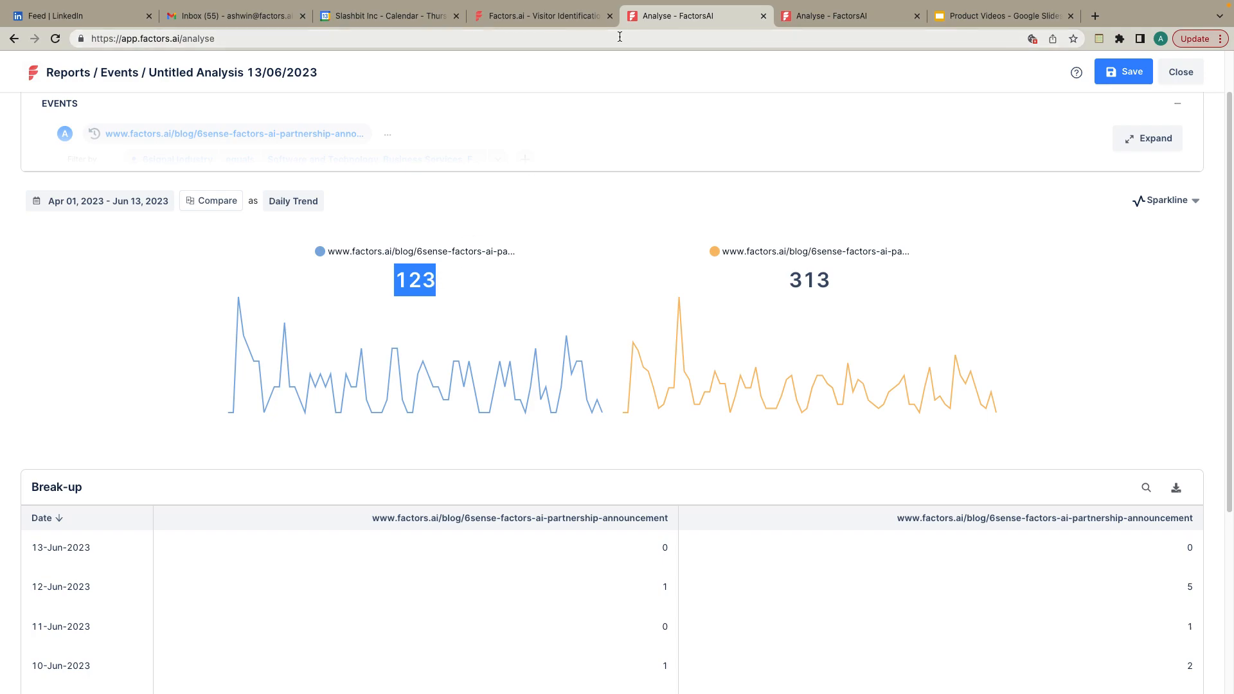
Step: Search event A's selectable events for "blog" and close the list without changing the event
scroll(490, 215, "up", 5)
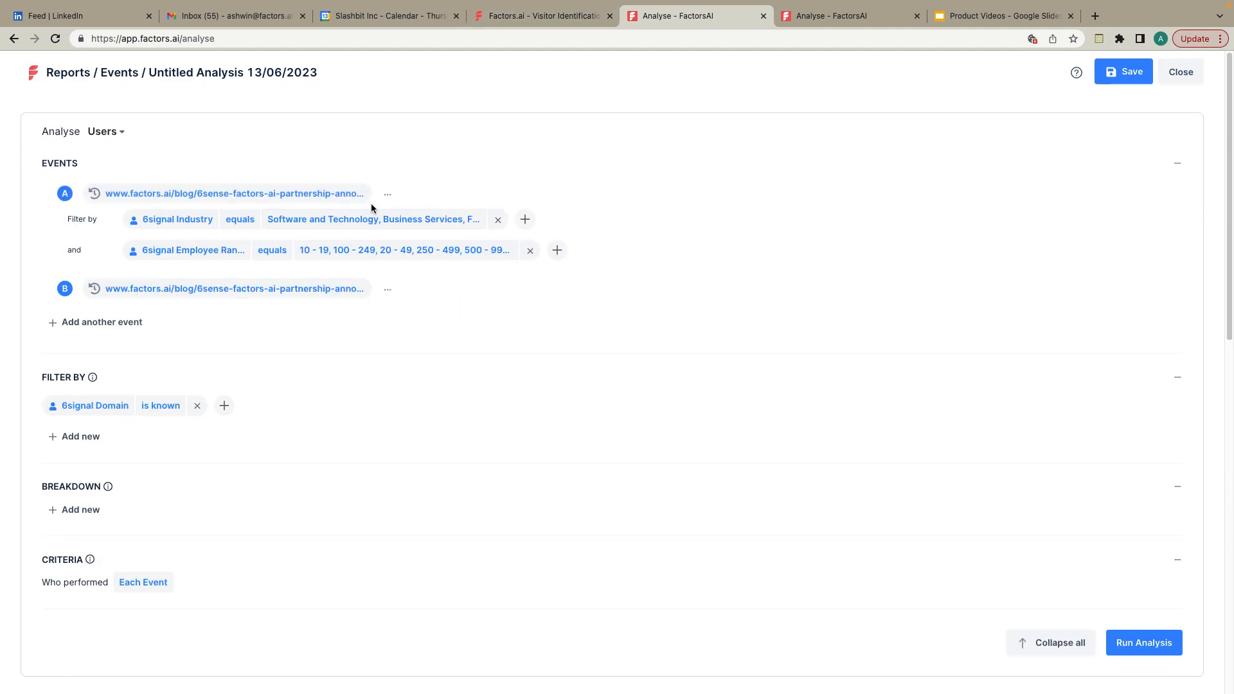
left_click(322, 197)
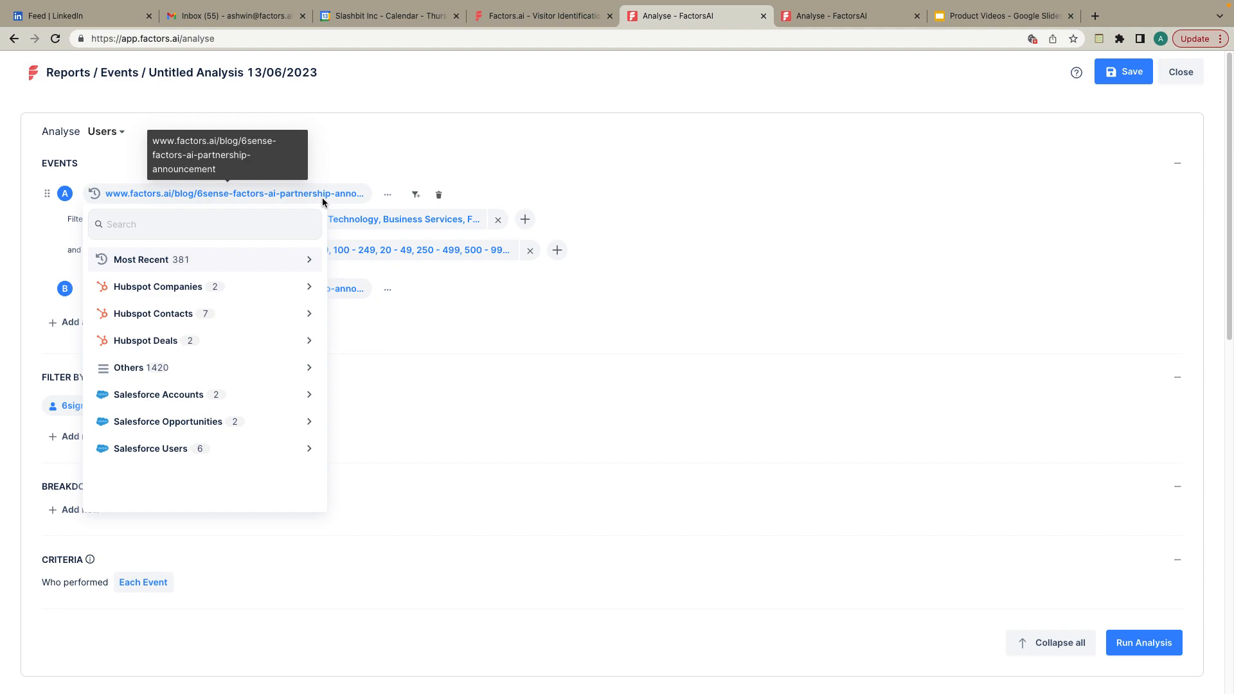
type("blog")
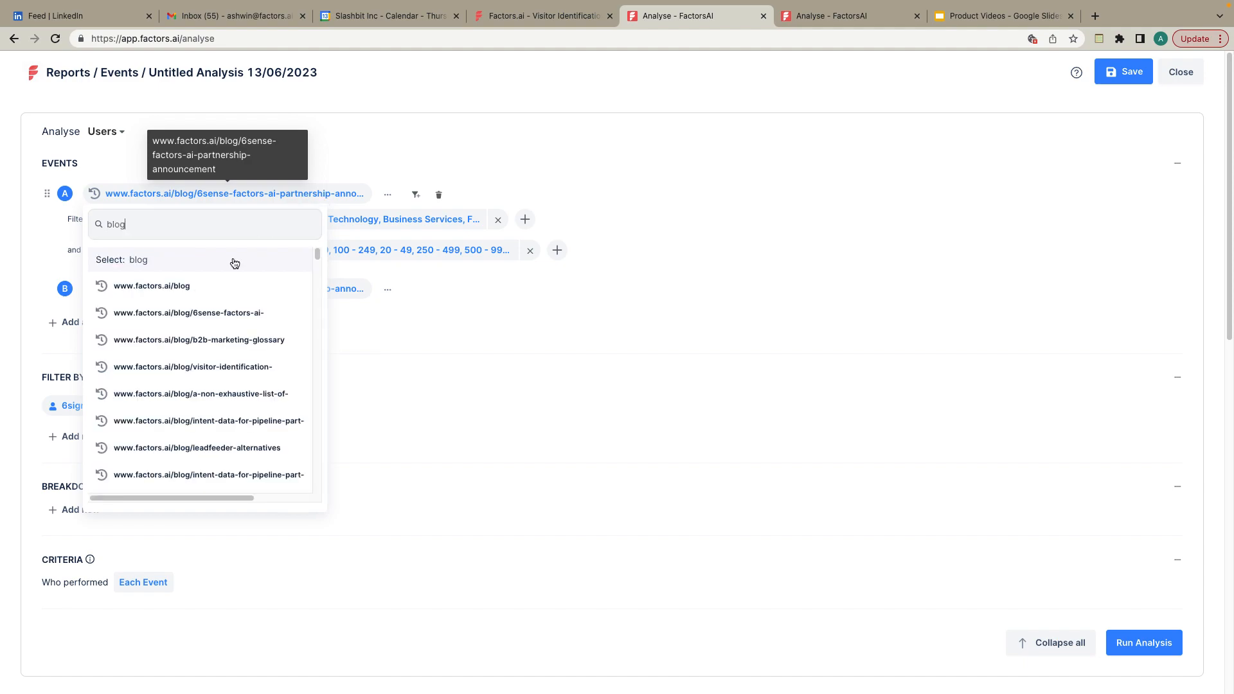
left_click(413, 311)
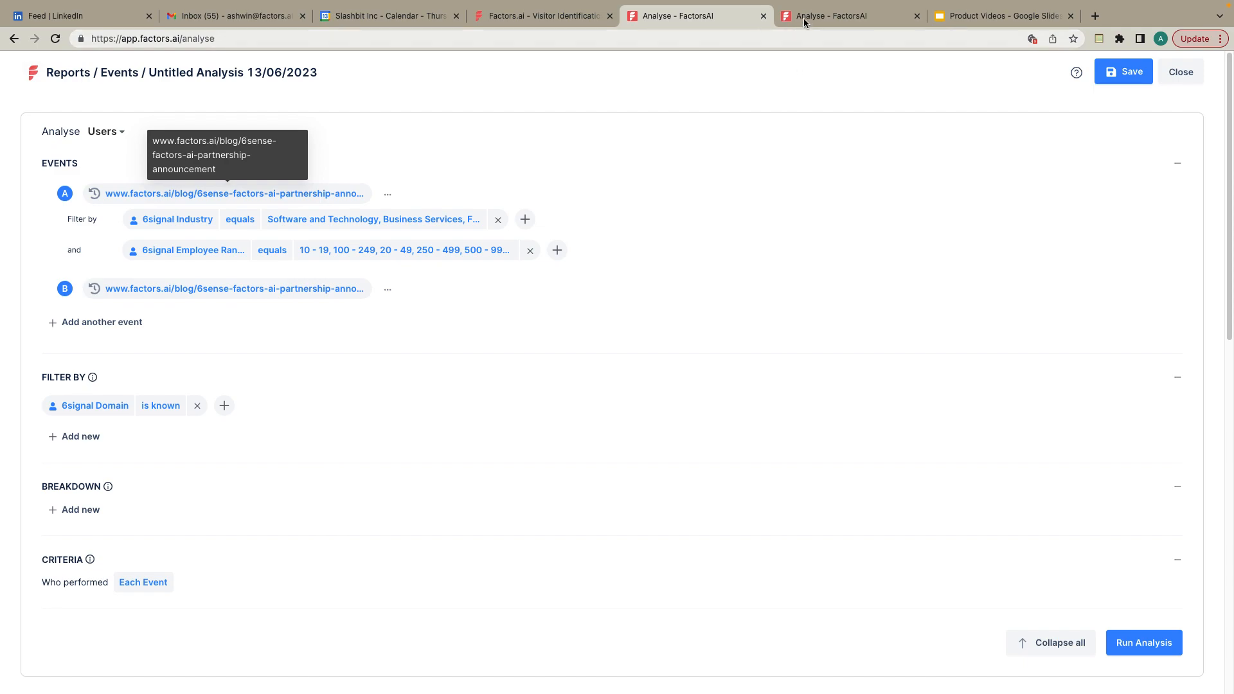
Step: Review the "What % of your traffic is ICP?" slide in Google Slides and return to the FactorsAI comparison report
left_click(942, 18)
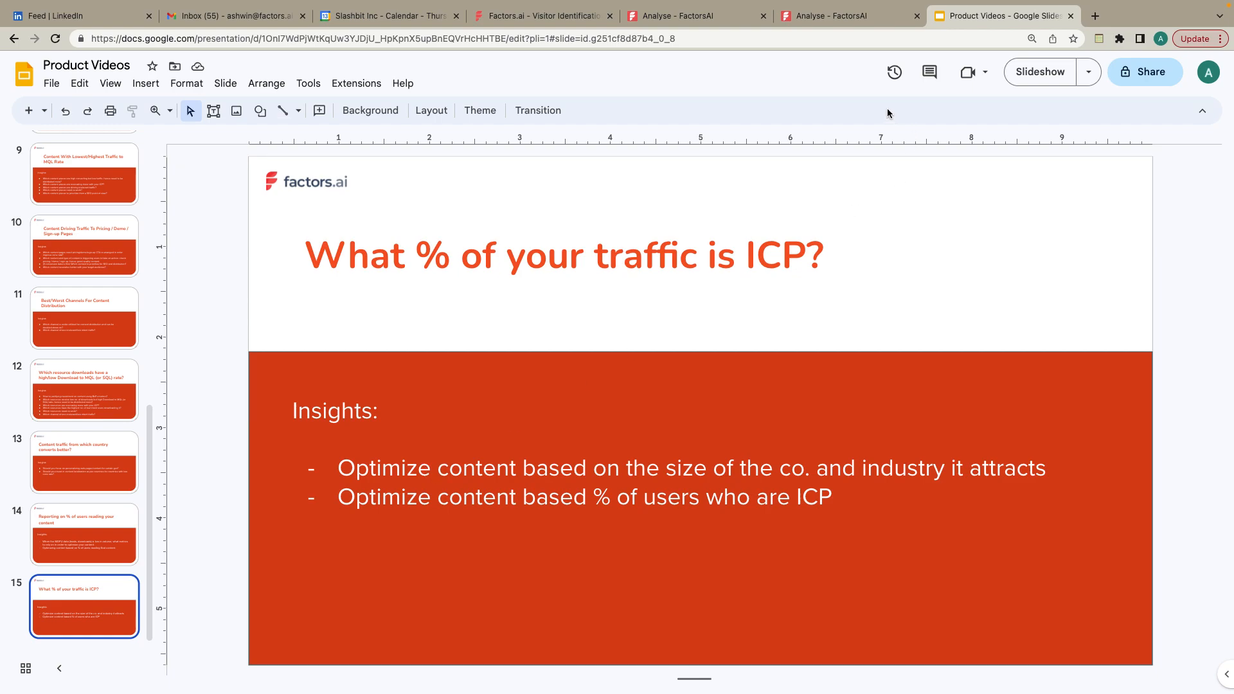
left_click(739, 22)
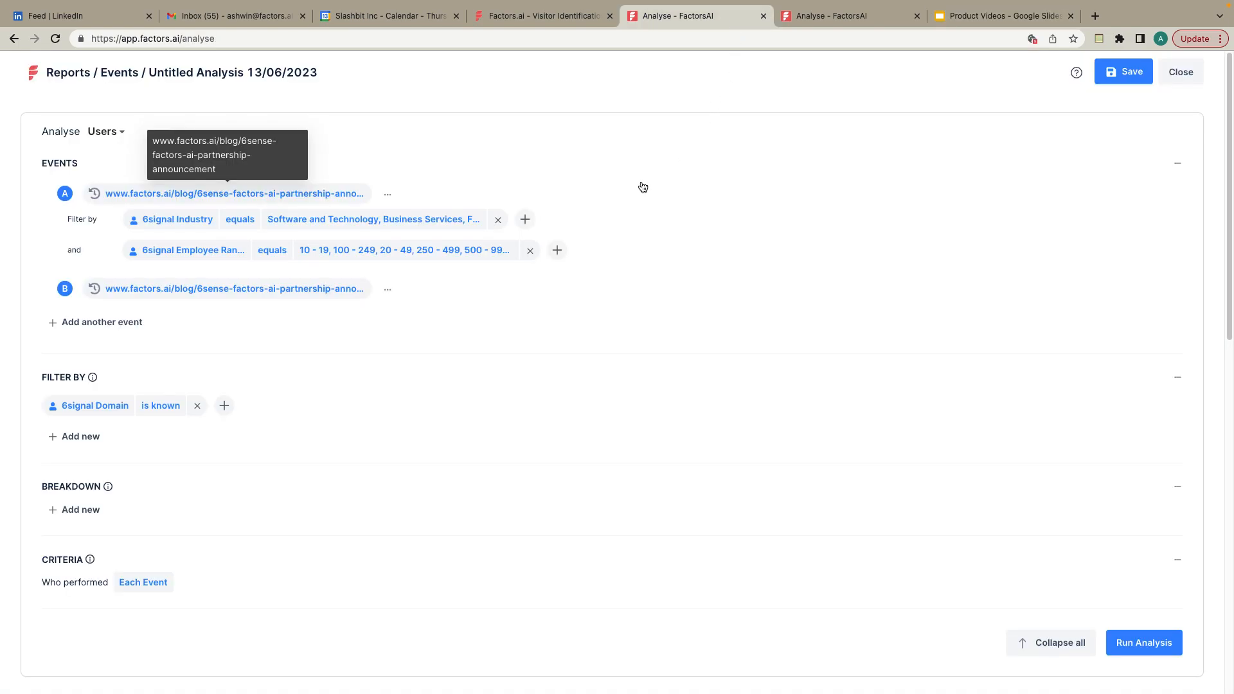